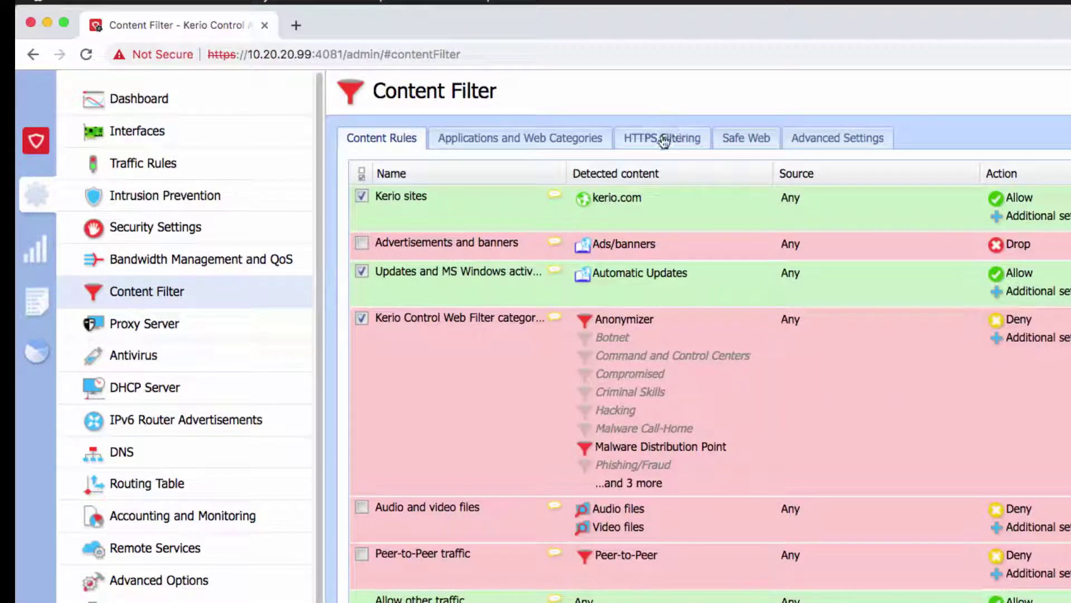
- Enable decryption and filtering of HTTPS traffic in the content filter's HTTPS filtering settings
{"action": "left_click", "coordinate": [662, 138]}
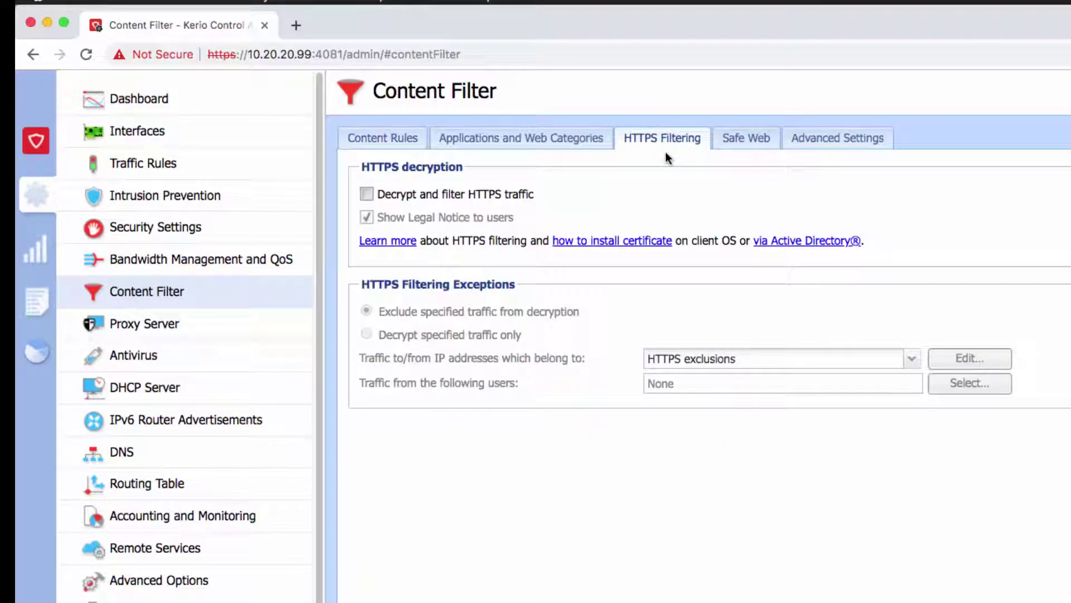
{"action": "left_click", "coordinate": [368, 195]}
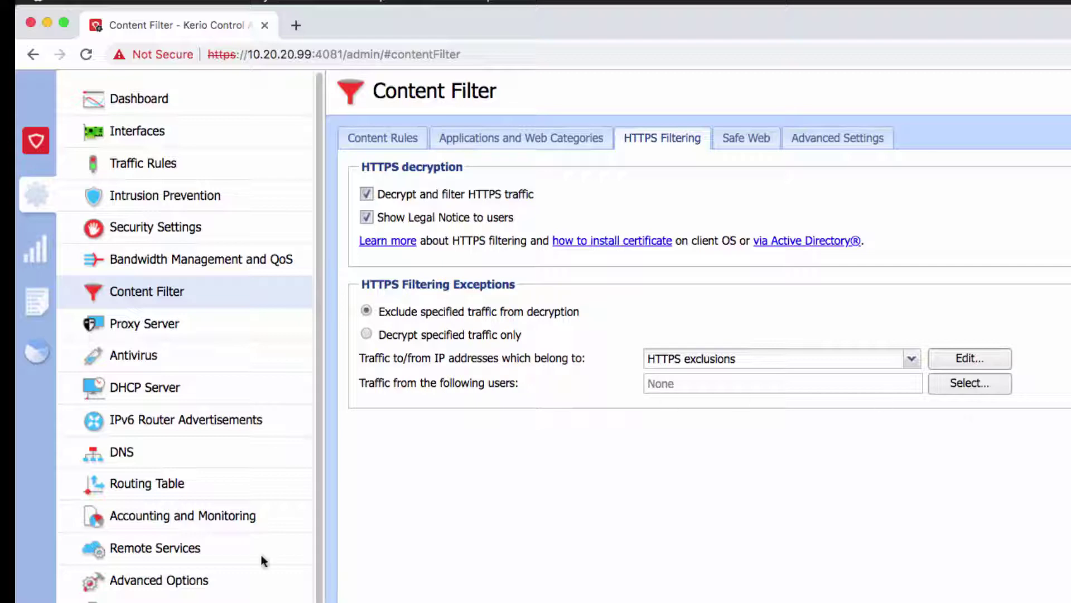
- Export the Local Authority certificate in PEM format from the SSL certificate definitions
{"action": "scroll", "coordinate": [232, 598], "scroll_direction": "down", "scroll_amount": 5}
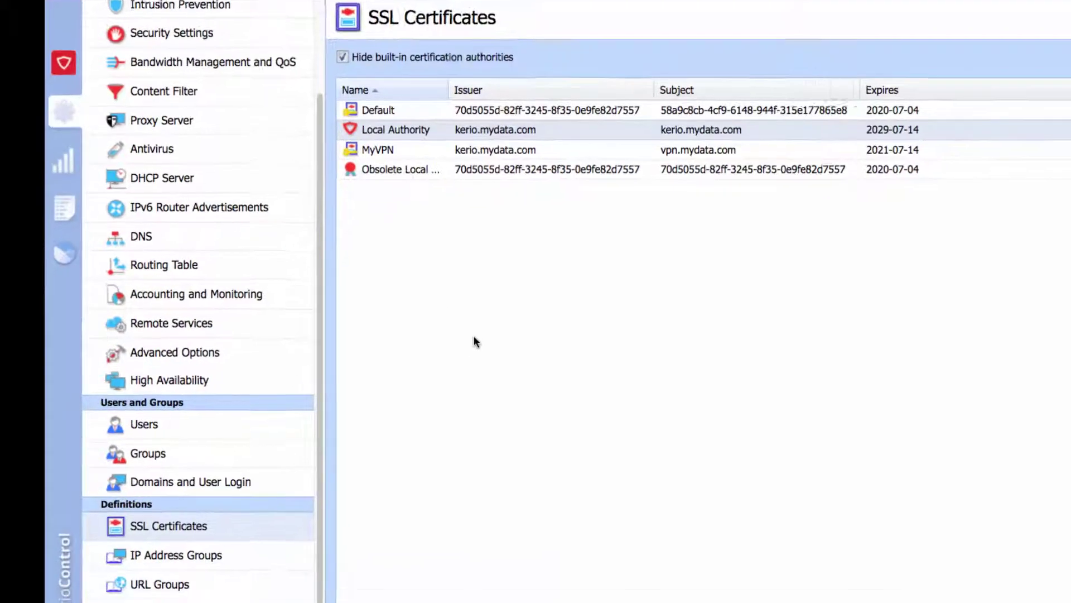
{"action": "left_click", "coordinate": [765, 511]}
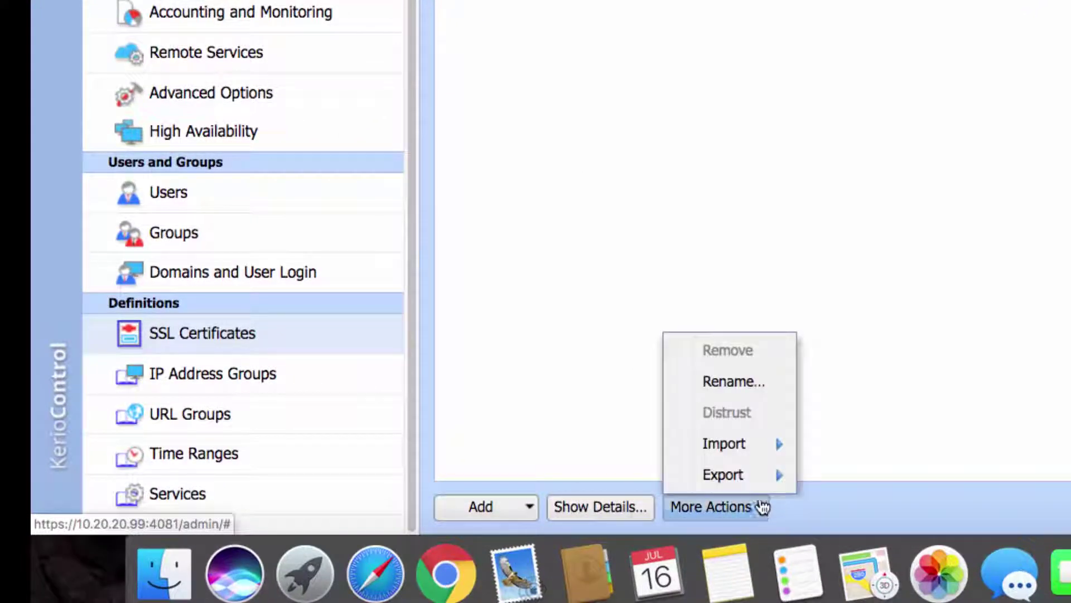
{"action": "mouse_move", "coordinate": [751, 481]}
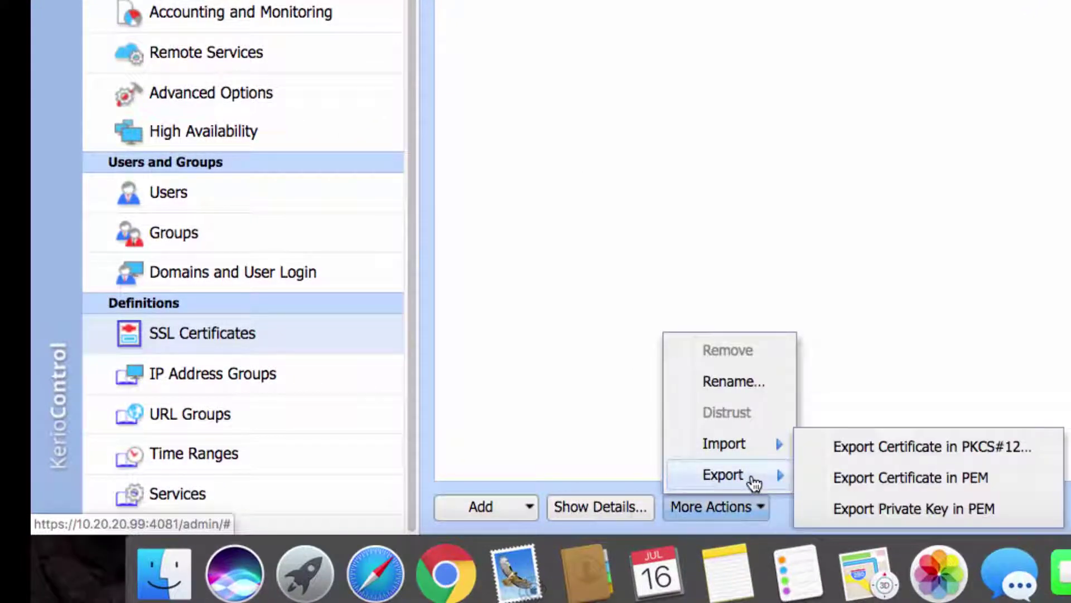
{"action": "left_click", "coordinate": [914, 489]}
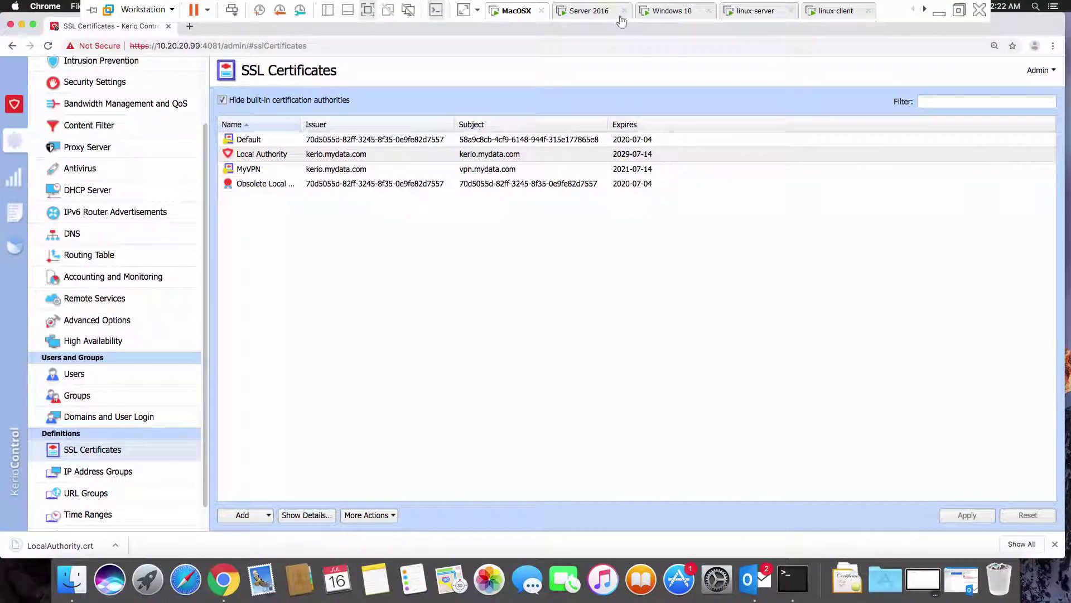
- Switch to the Server 2016 virtual machine and restart Google Chrome there
{"action": "left_click", "coordinate": [612, 15]}
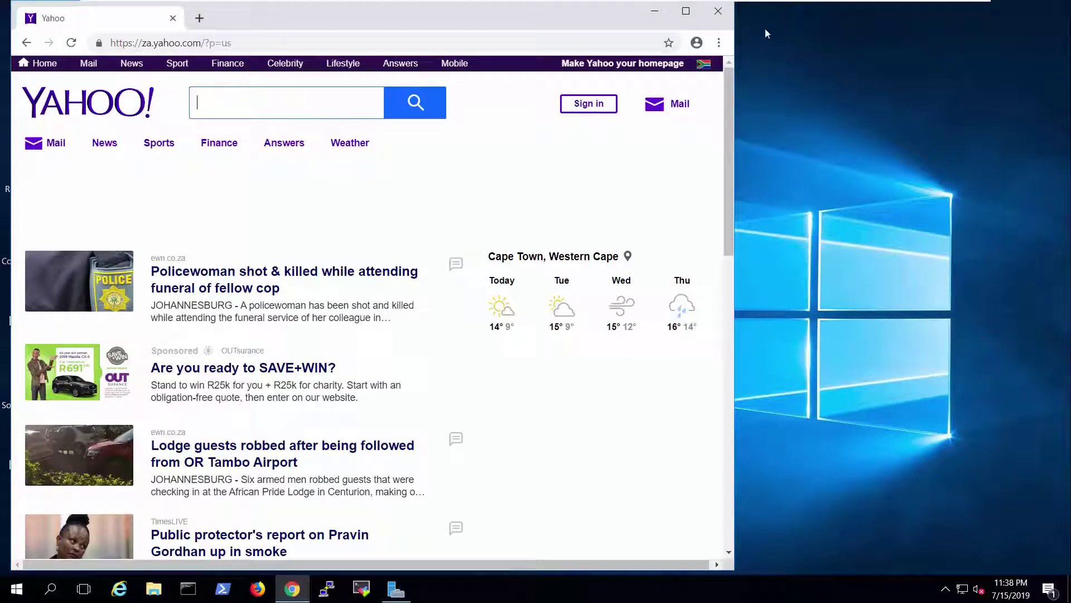
{"action": "left_click", "coordinate": [720, 11]}
{"action": "left_click", "coordinate": [26, 458]}
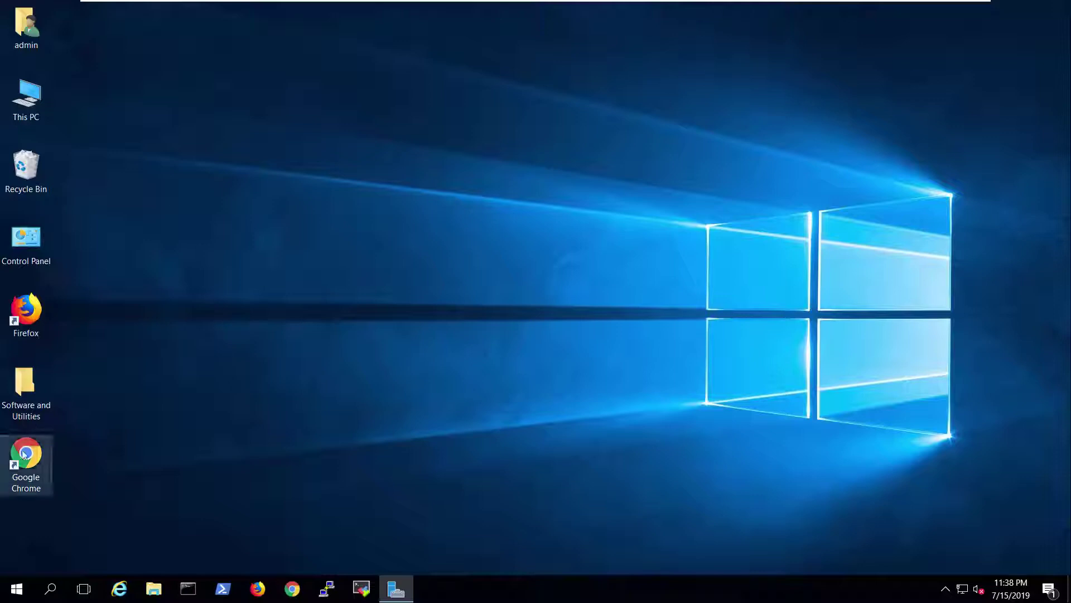
{"action": "double_click", "coordinate": [26, 453]}
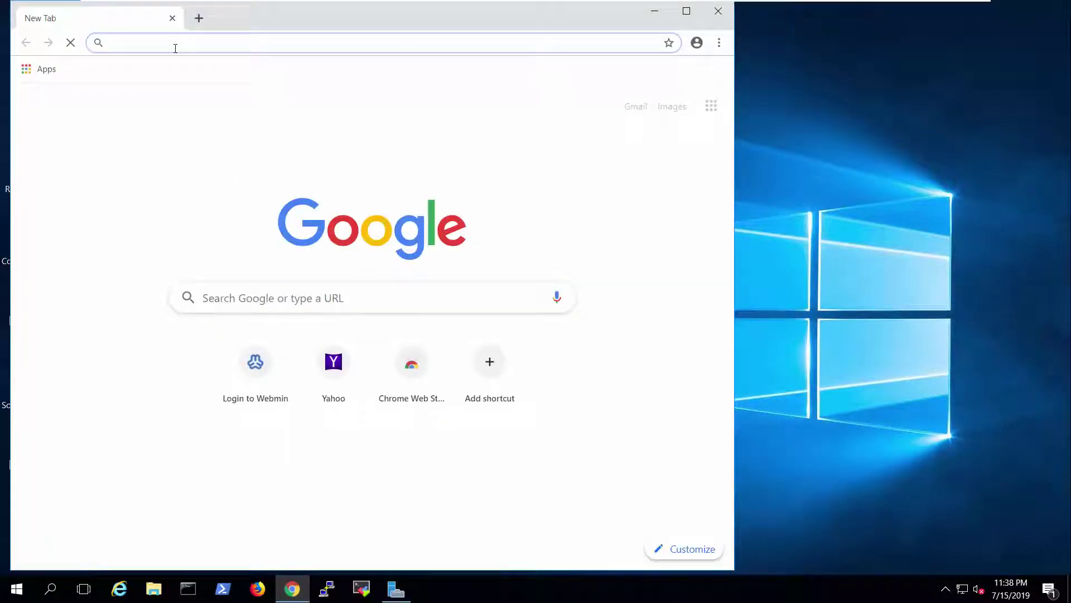
- Load yahoo.com and refresh it to check how the browser treats the decrypted HTTPS connection
{"action": "type", "text": "yahoo.com"}
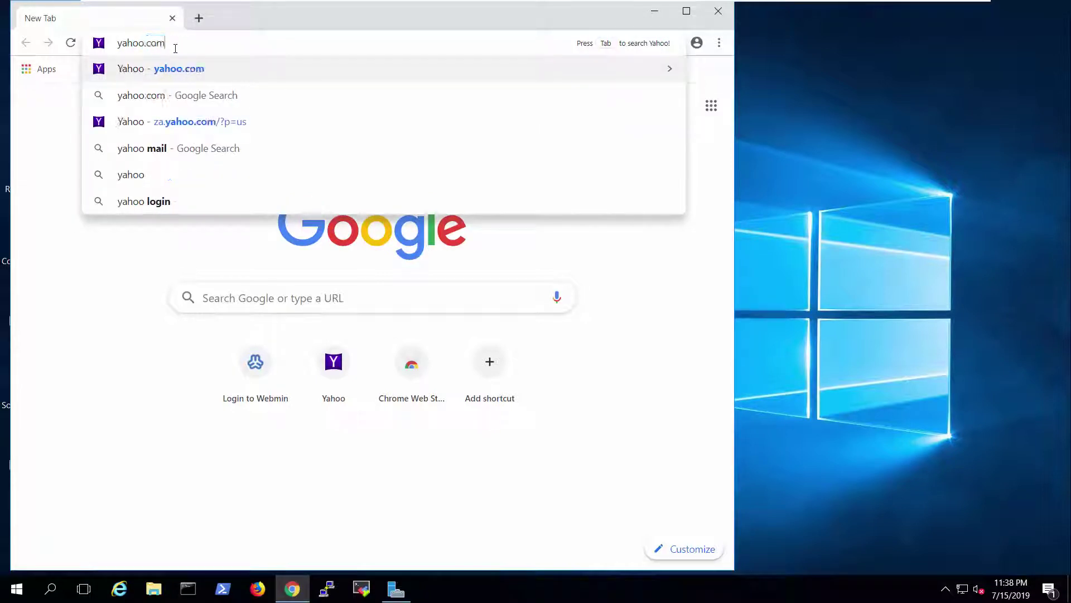
{"action": "key", "text": "Return"}
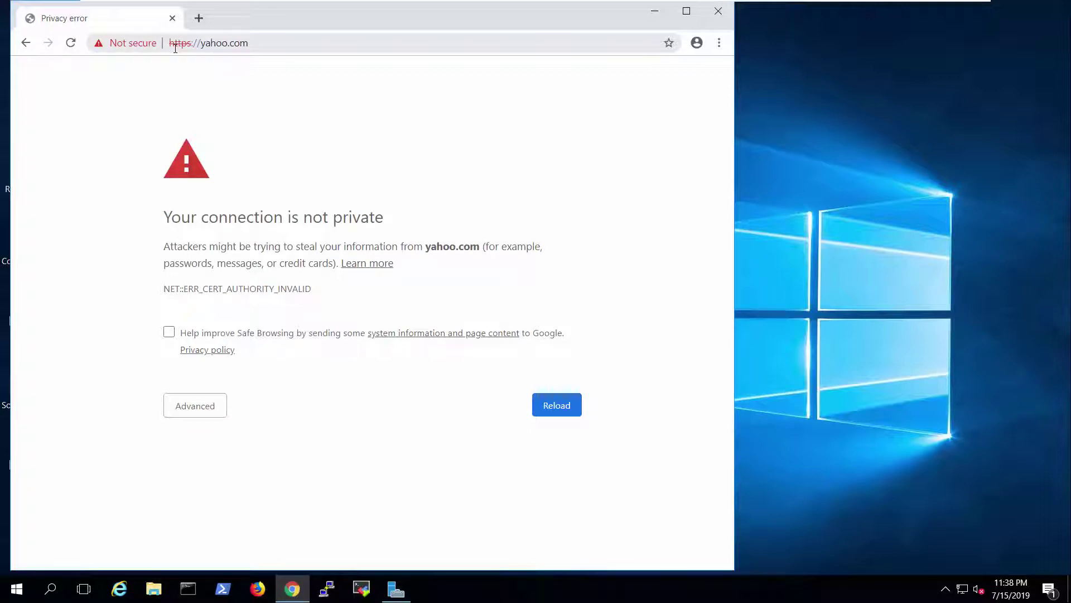
{"action": "key", "text": "F5"}
{"action": "key", "text": "F5"}
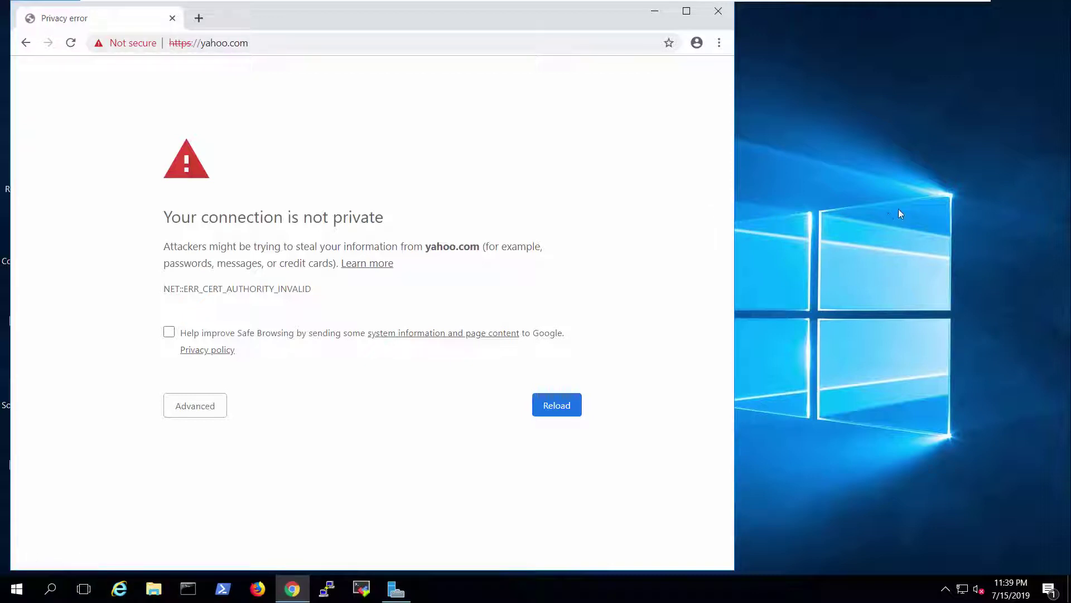
- Show the desktop and reposition the LocalAuthority certificate file on it
{"action": "key", "text": "super+d"}
{"action": "left_click_drag", "start_coordinate": [447, 178], "coordinate": [229, 275]}
{"action": "left_click", "coordinate": [344, 268]}
- Launch the current user's certificate manager from Windows PowerShell with the certmgr command
{"action": "left_click", "coordinate": [232, 590]}
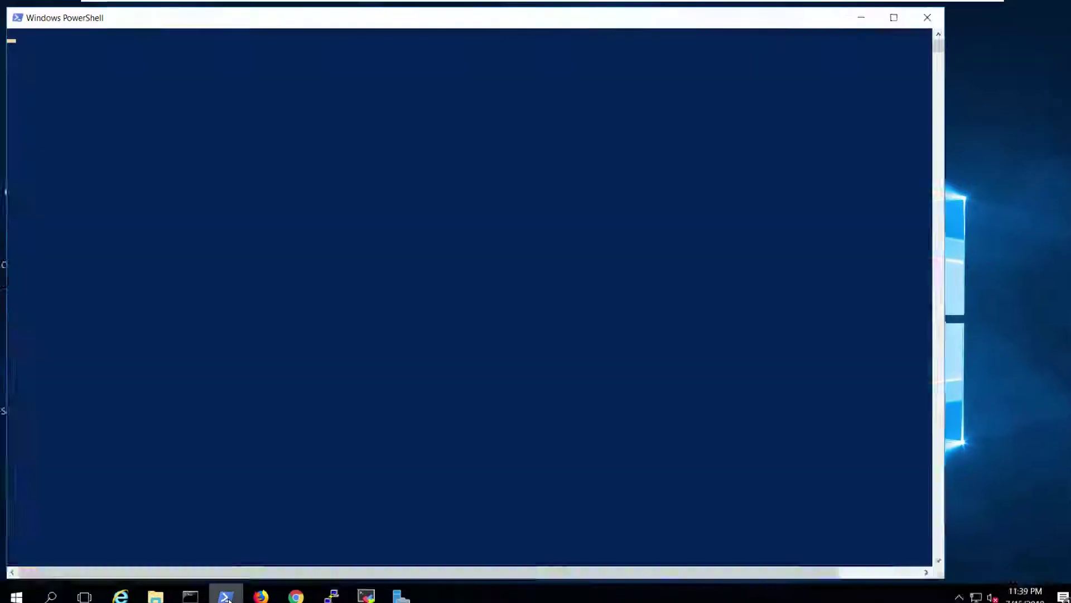
{"action": "left_click", "coordinate": [261, 220]}
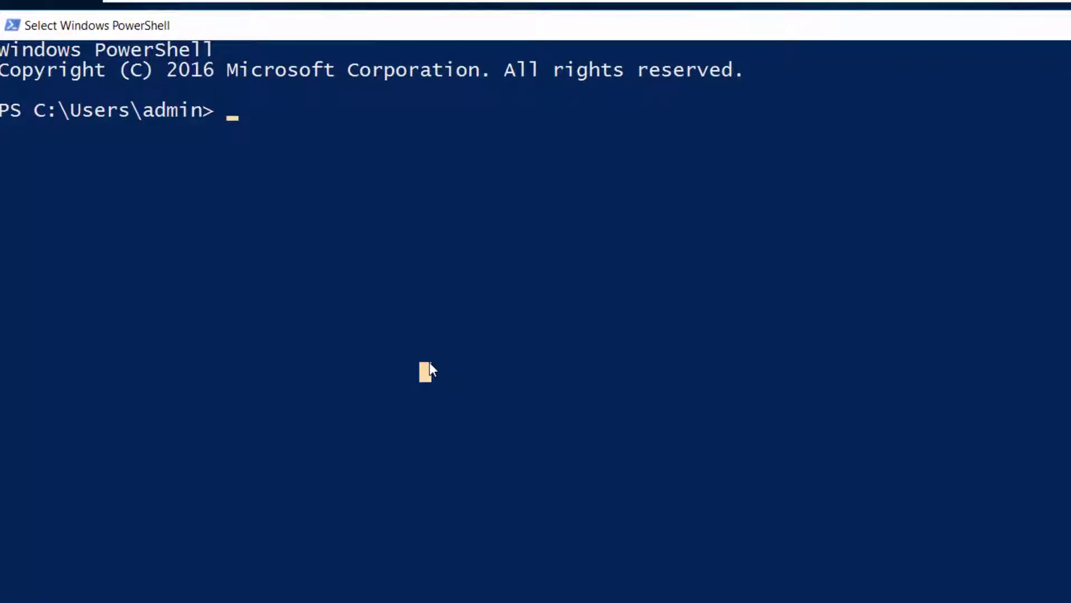
{"action": "key", "text": "Escape"}
{"action": "type", "text": "certmgr"}
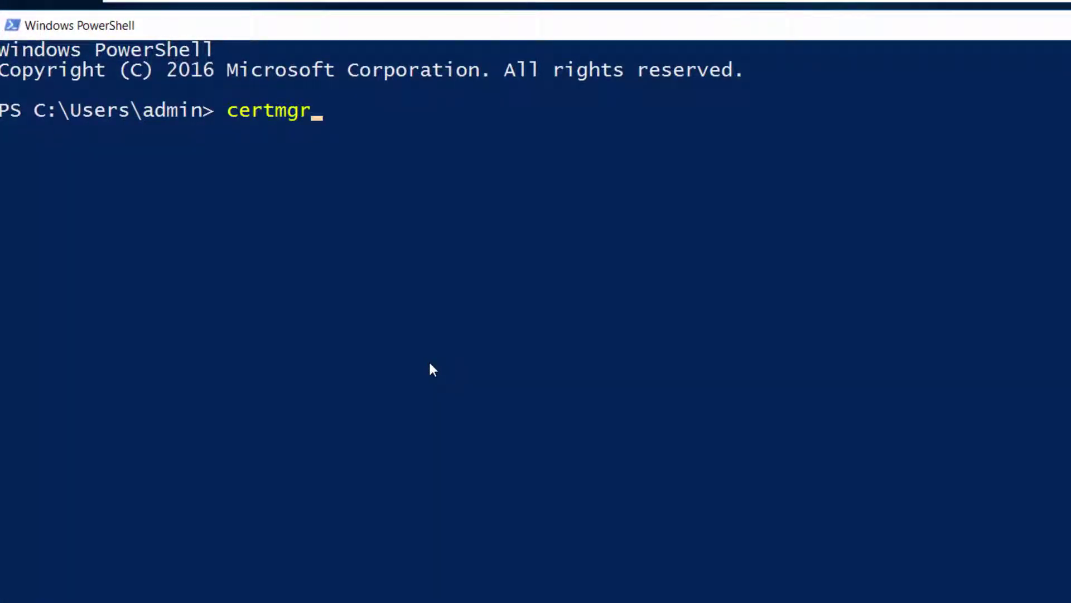
{"action": "key", "text": "Return"}
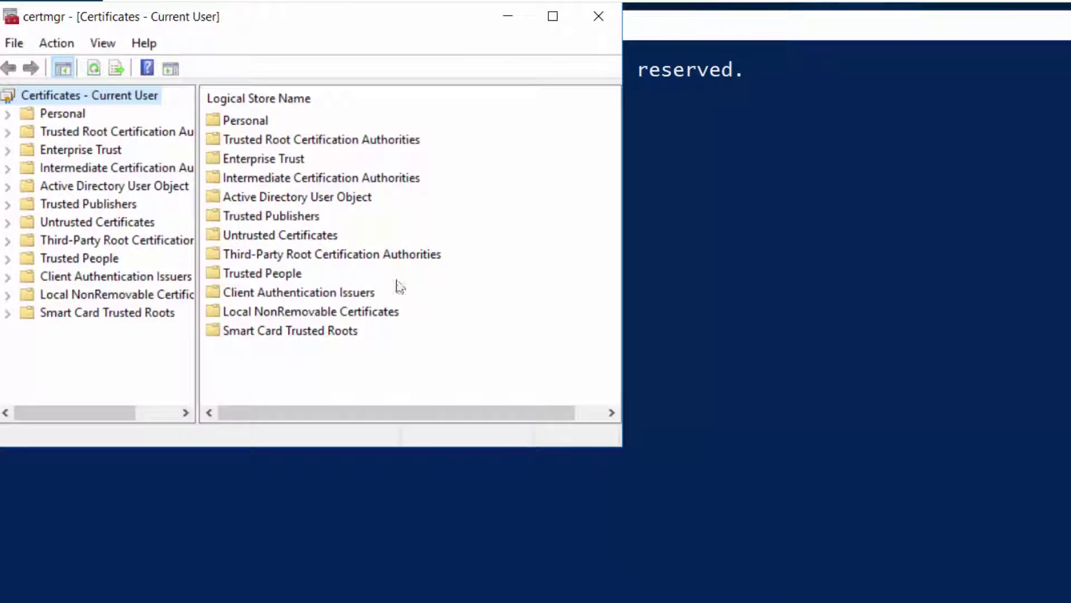
{"action": "left_click_drag", "start_coordinate": [357, 17], "coordinate": [507, 70]}
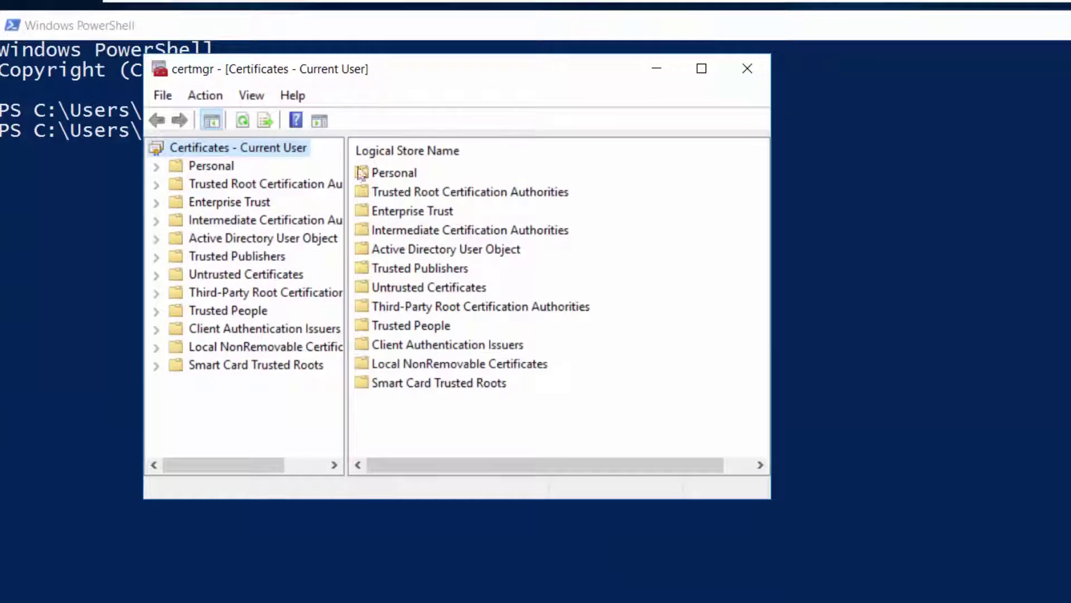
- Start the Certificate Import Wizard for the Certificates folder of Trusted Root Certification Authorities
{"action": "left_click", "coordinate": [234, 185]}
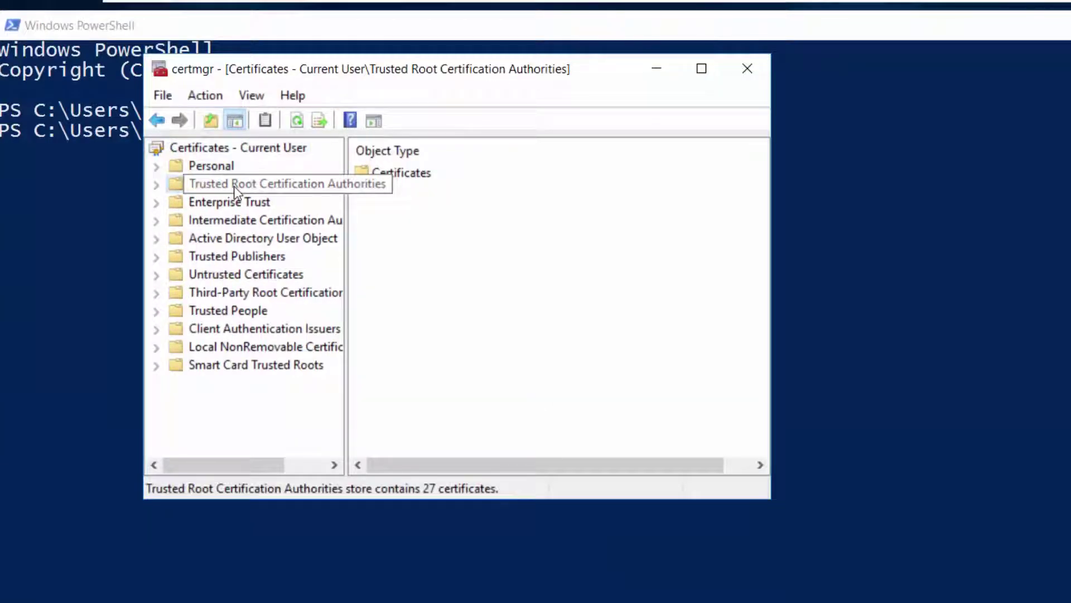
{"action": "left_click", "coordinate": [410, 175]}
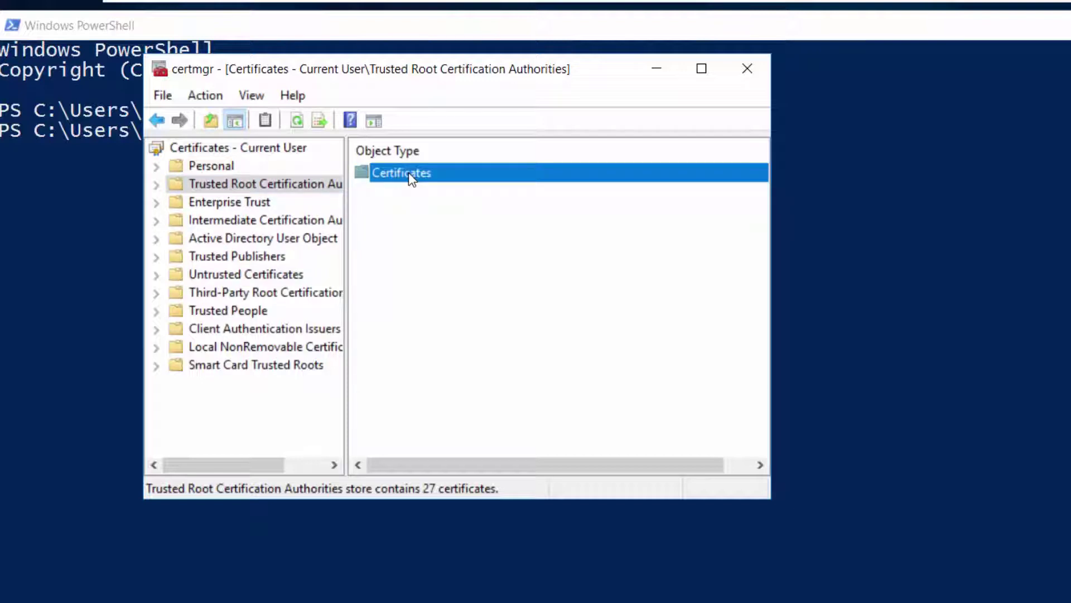
{"action": "right_click", "coordinate": [409, 173]}
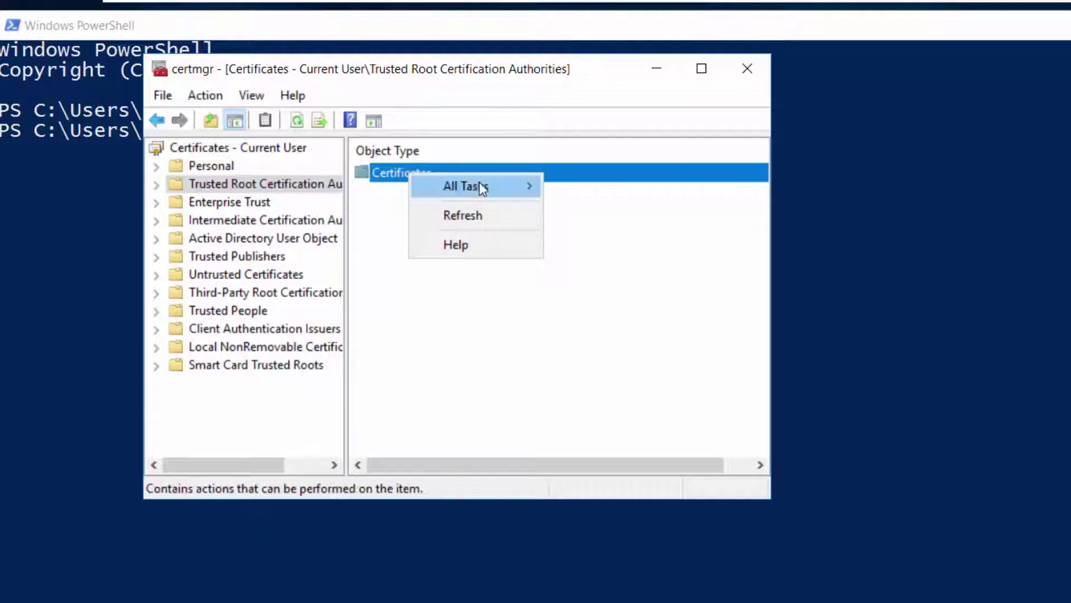
{"action": "mouse_move", "coordinate": [480, 185]}
{"action": "left_click", "coordinate": [581, 186]}
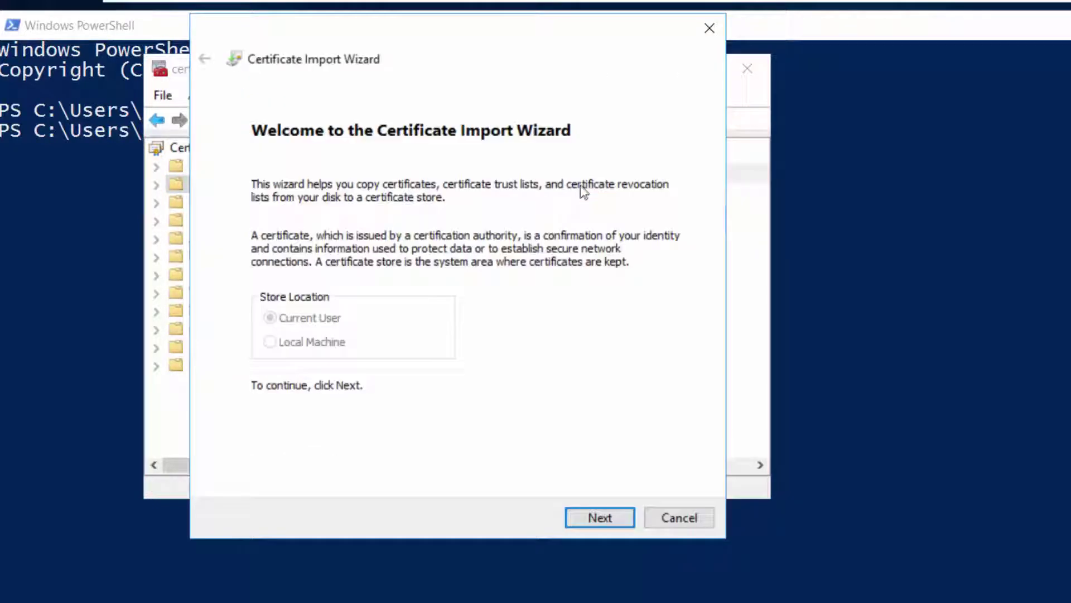
- Import the LocalAuthority certificate from the Desktop into the Trusted Root Certification Authorities store and approve its installation
{"action": "left_click", "coordinate": [589, 516]}
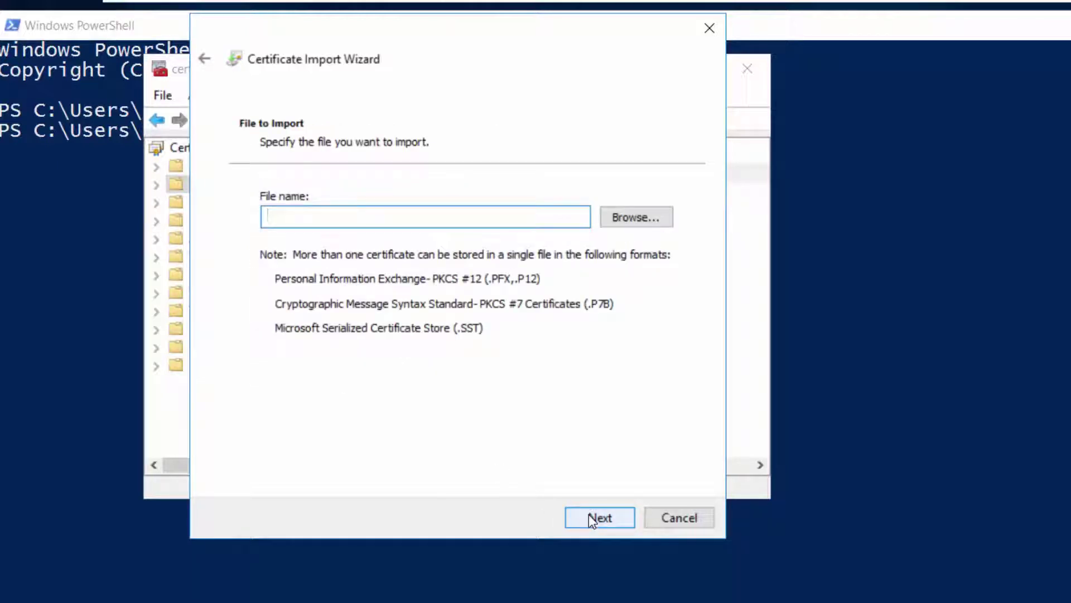
{"action": "left_click", "coordinate": [637, 217]}
{"action": "left_click", "coordinate": [450, 218]}
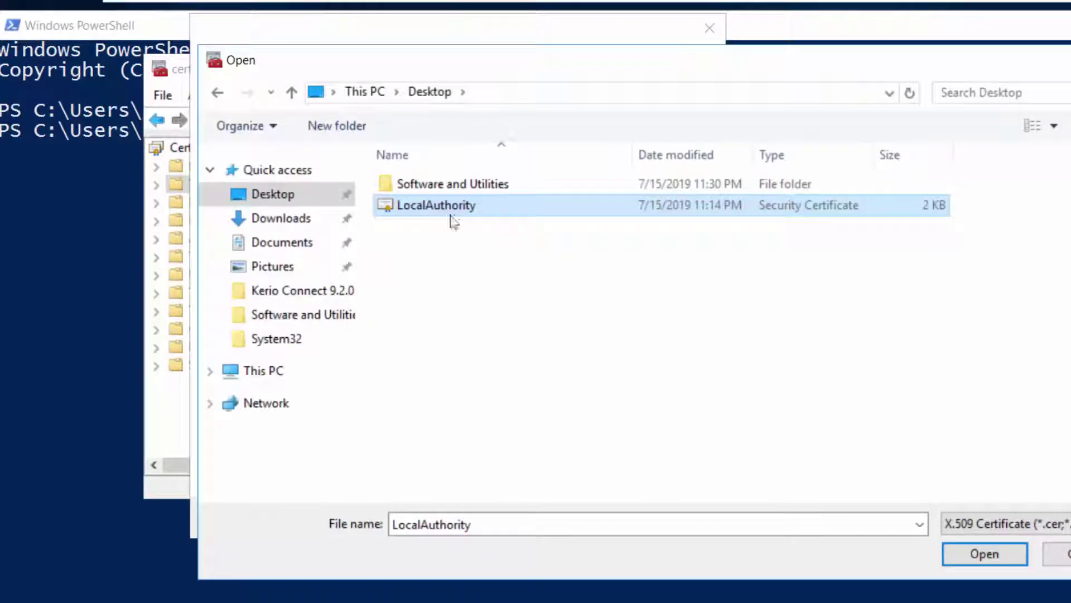
{"action": "left_click", "coordinate": [992, 551]}
{"action": "left_click", "coordinate": [616, 515]}
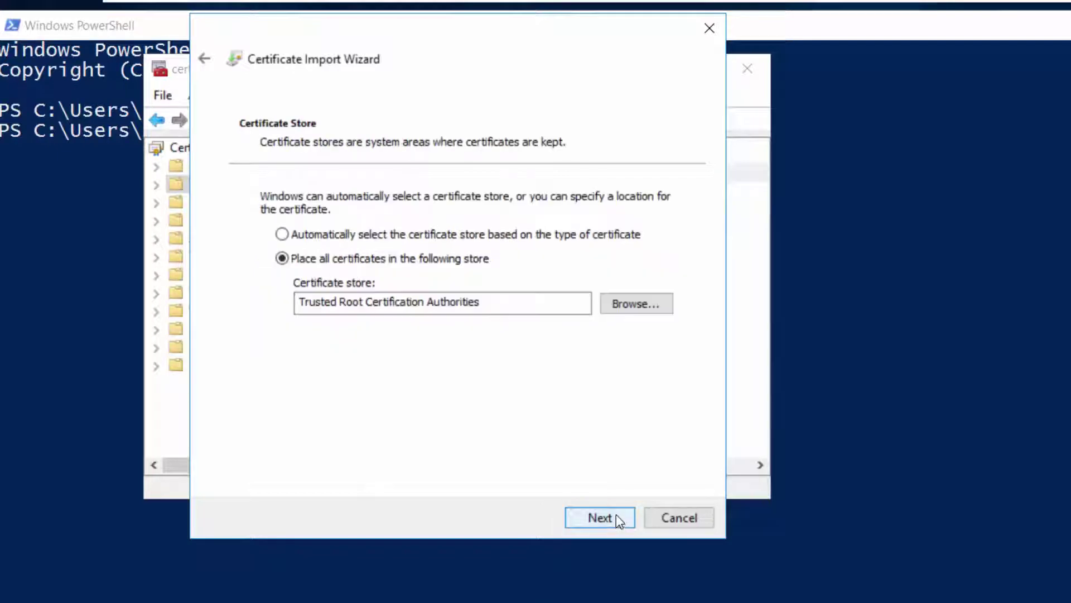
{"action": "left_click", "coordinate": [616, 514]}
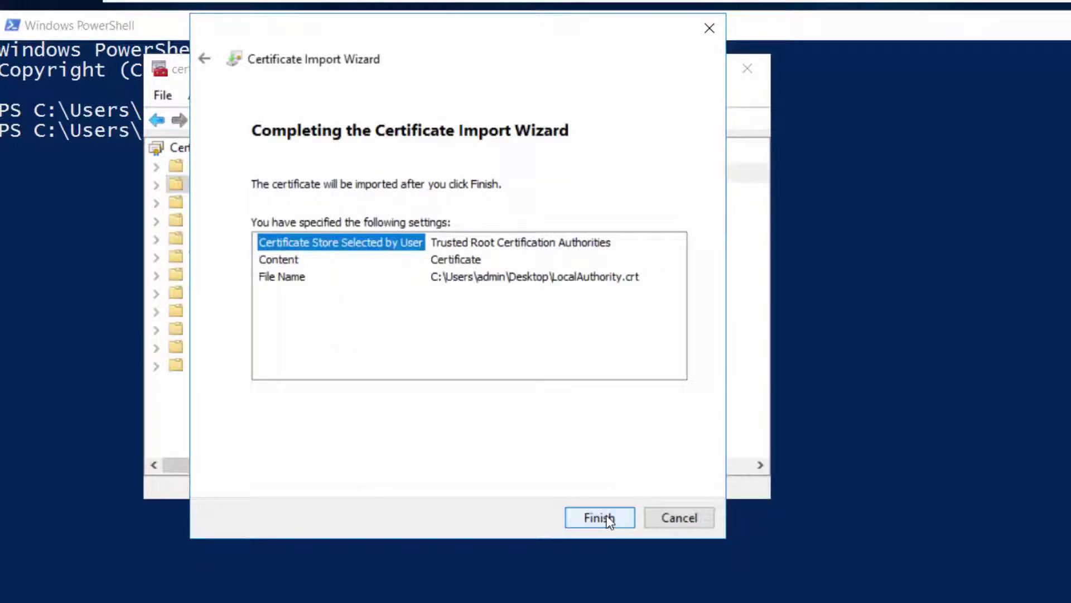
{"action": "left_click", "coordinate": [610, 514]}
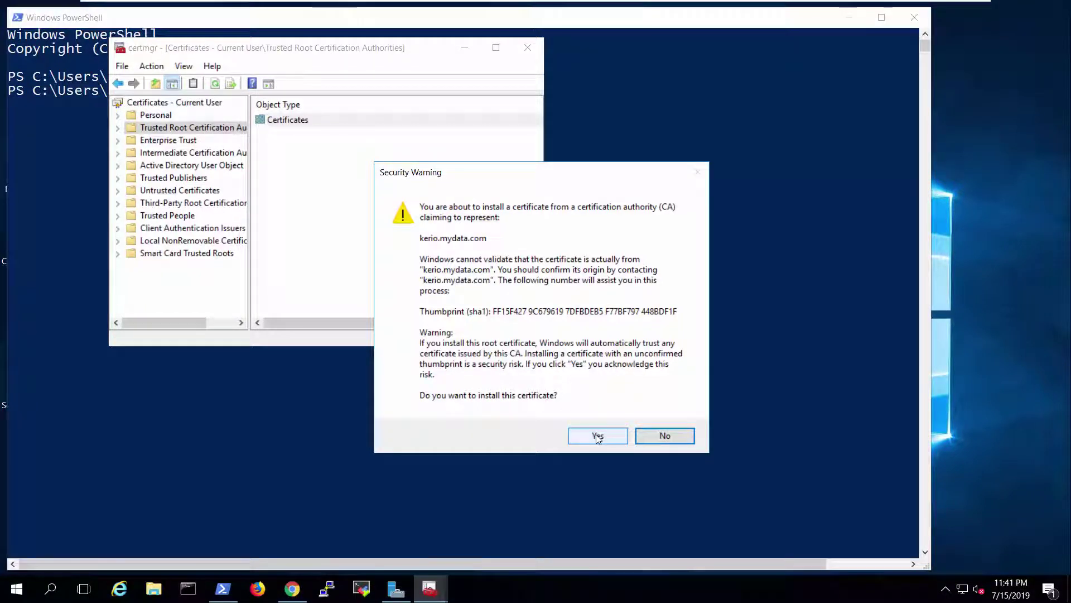
{"action": "left_click", "coordinate": [596, 434]}
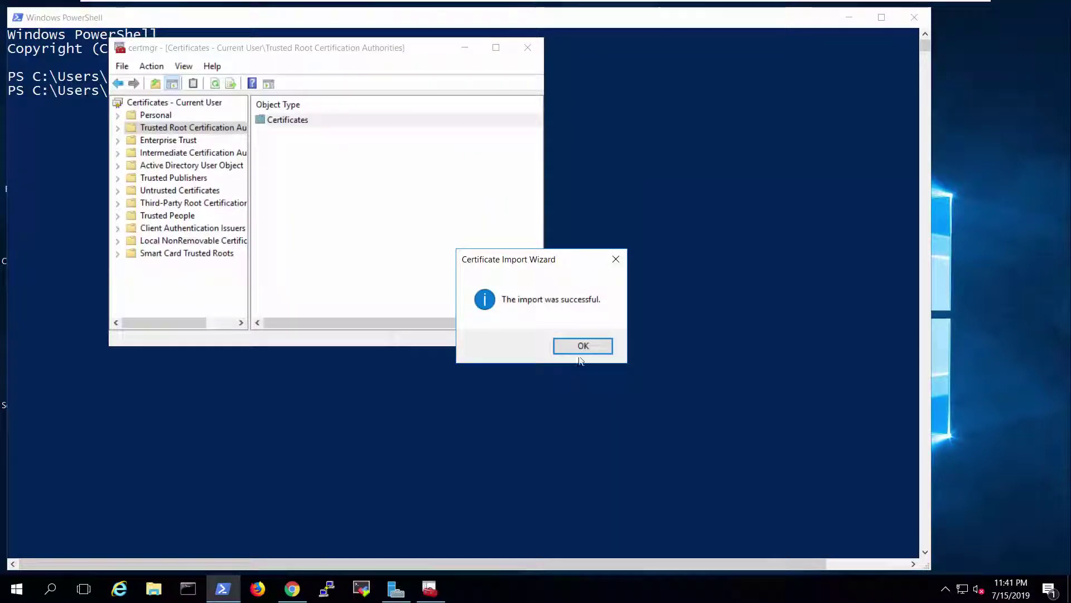
{"action": "left_click", "coordinate": [578, 352]}
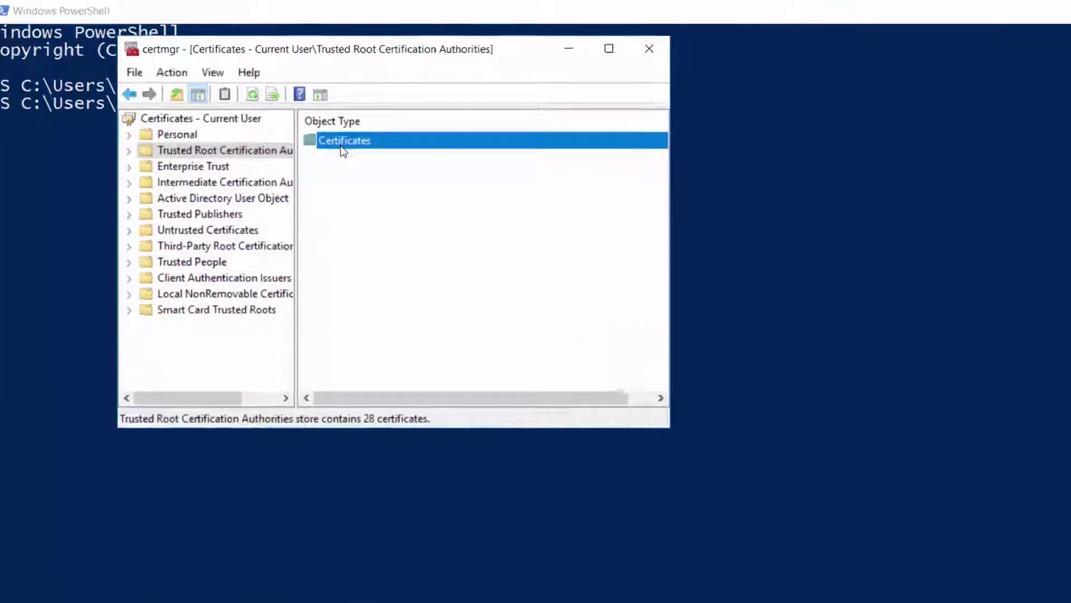
- Locate the kerio.mydata.com certificate among the trusted root certificates, and close the certificate manager and PowerShell
{"action": "double_click", "coordinate": [287, 119]}
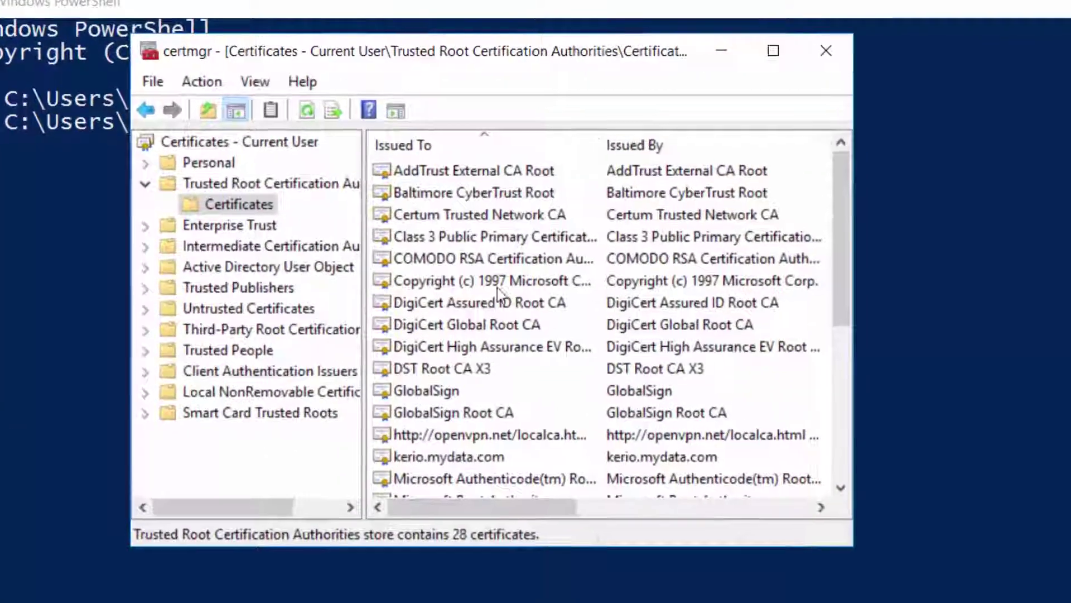
{"action": "scroll", "coordinate": [531, 359], "scroll_direction": "down", "scroll_amount": 2}
{"action": "left_click", "coordinate": [442, 315]}
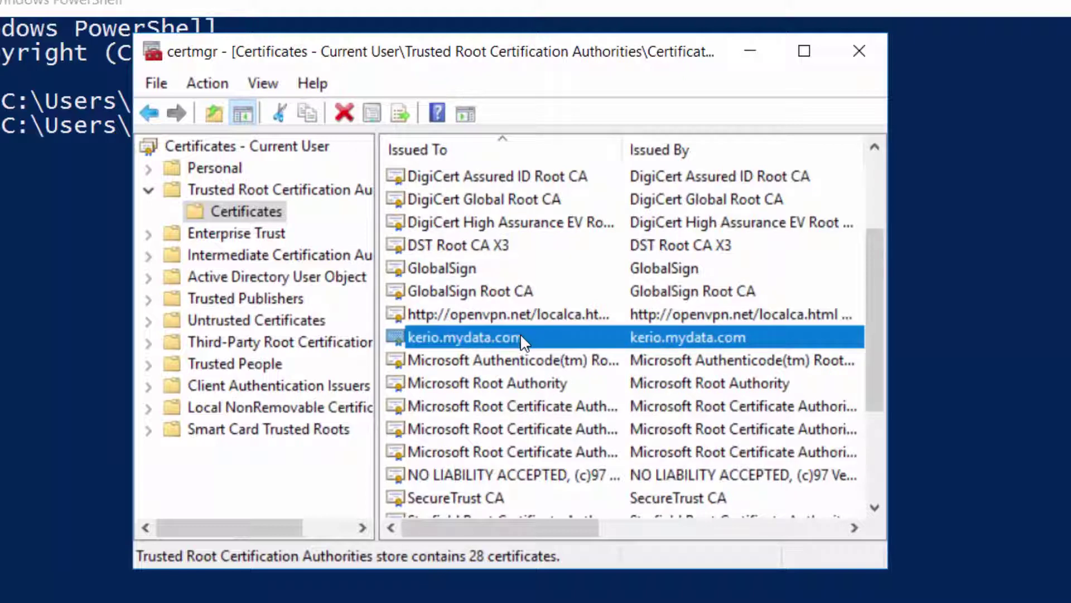
{"action": "left_click", "coordinate": [862, 55]}
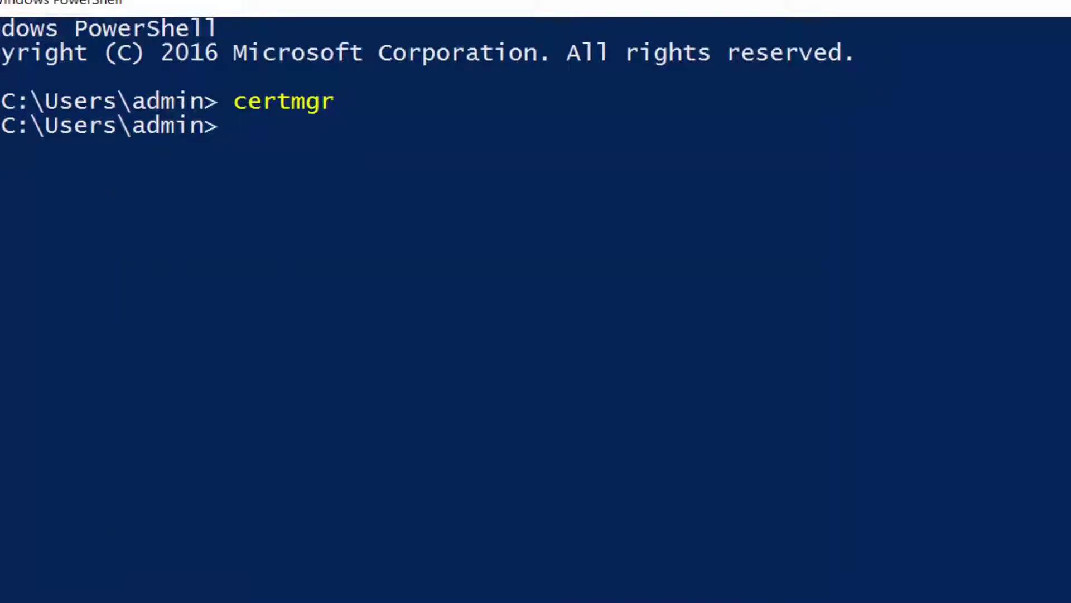
{"action": "left_click", "coordinate": [950, 12]}
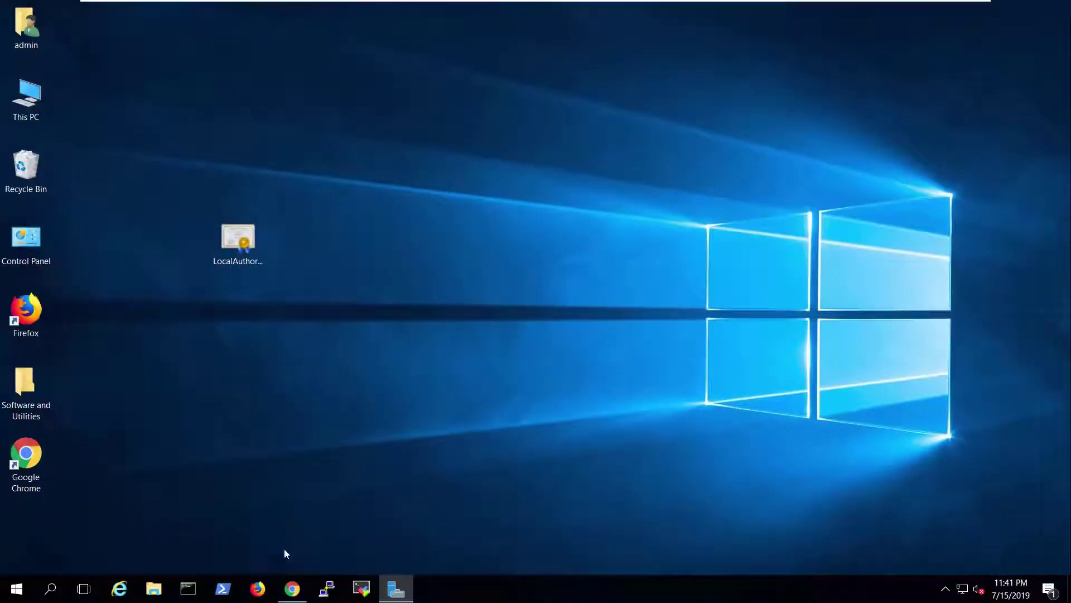
- Restart Google Chrome and load yahoo.com in the fresh window
{"action": "left_click", "coordinate": [292, 589]}
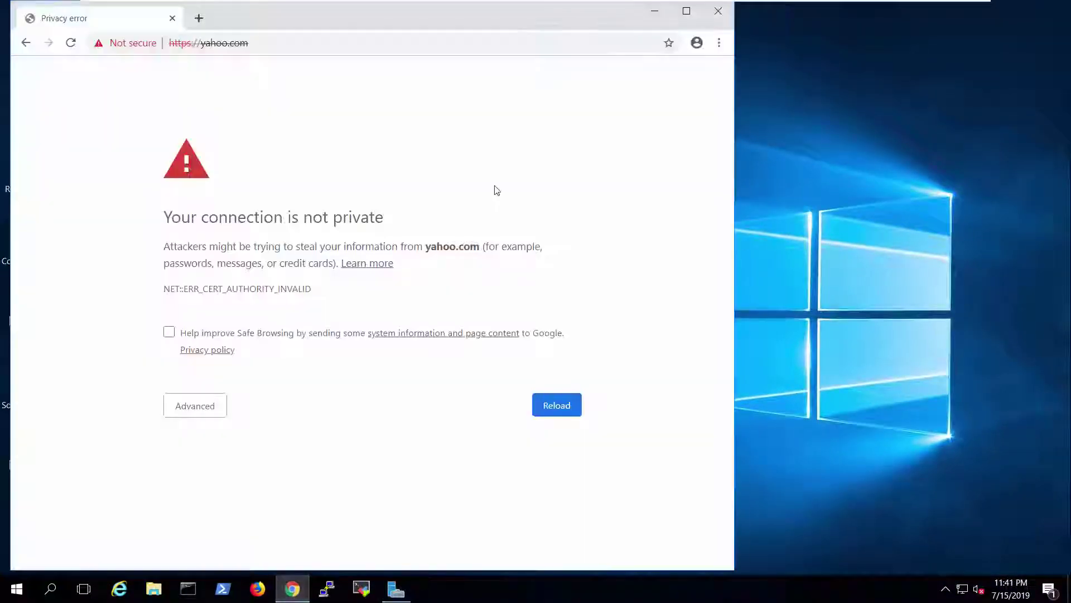
{"action": "left_click", "coordinate": [720, 11]}
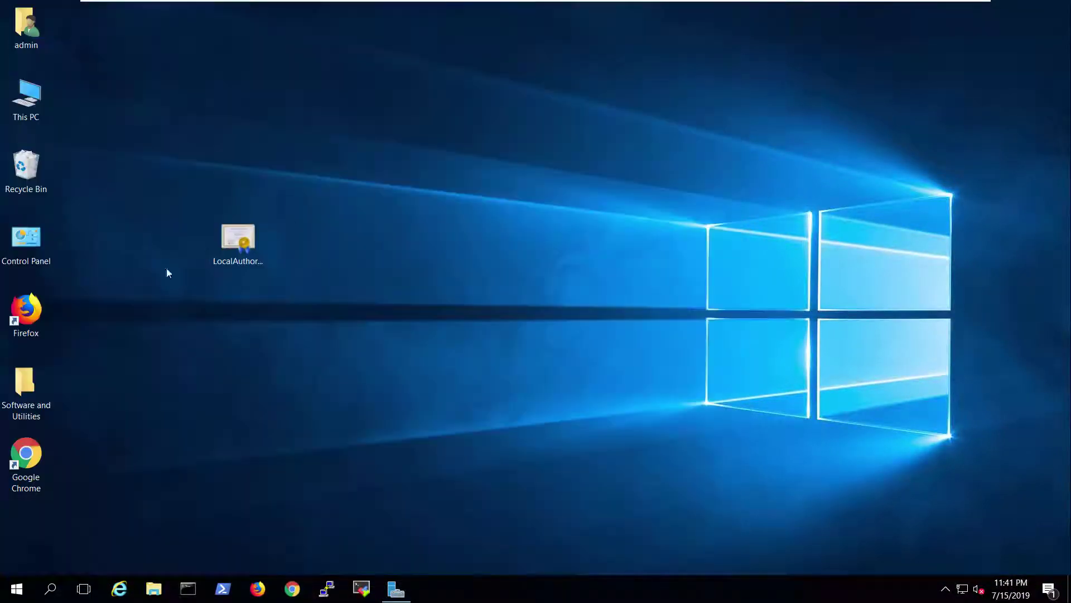
{"action": "double_click", "coordinate": [29, 450]}
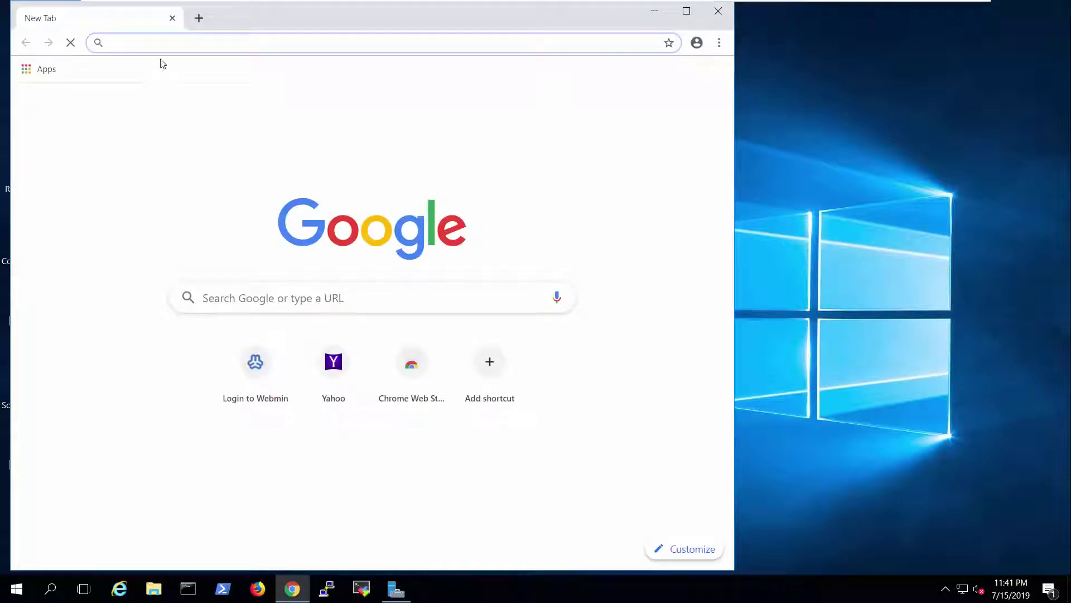
{"action": "type", "text": "y"}
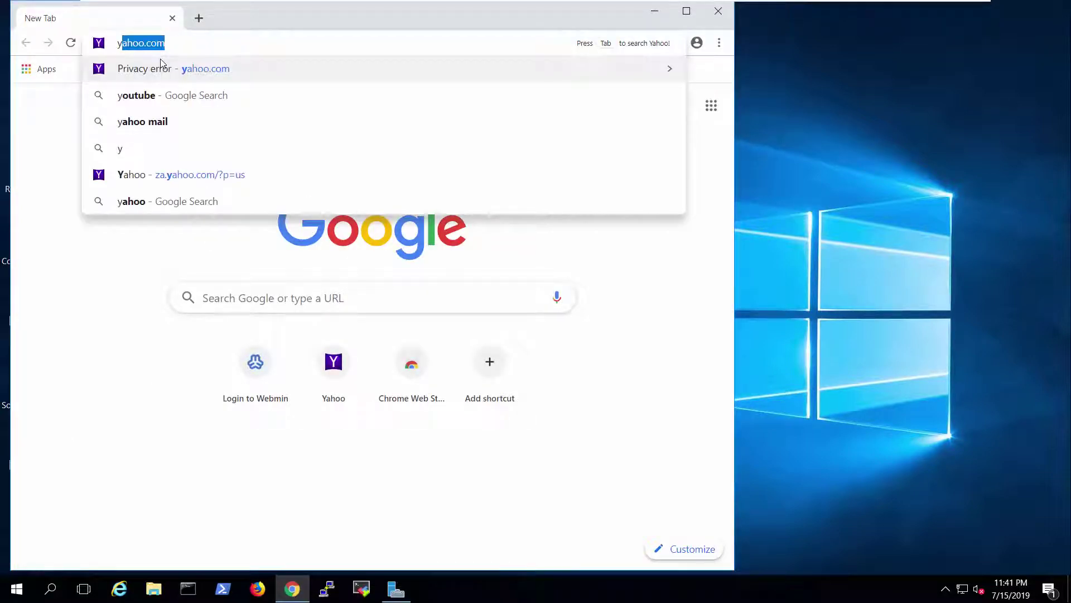
{"action": "type", "text": "a"}
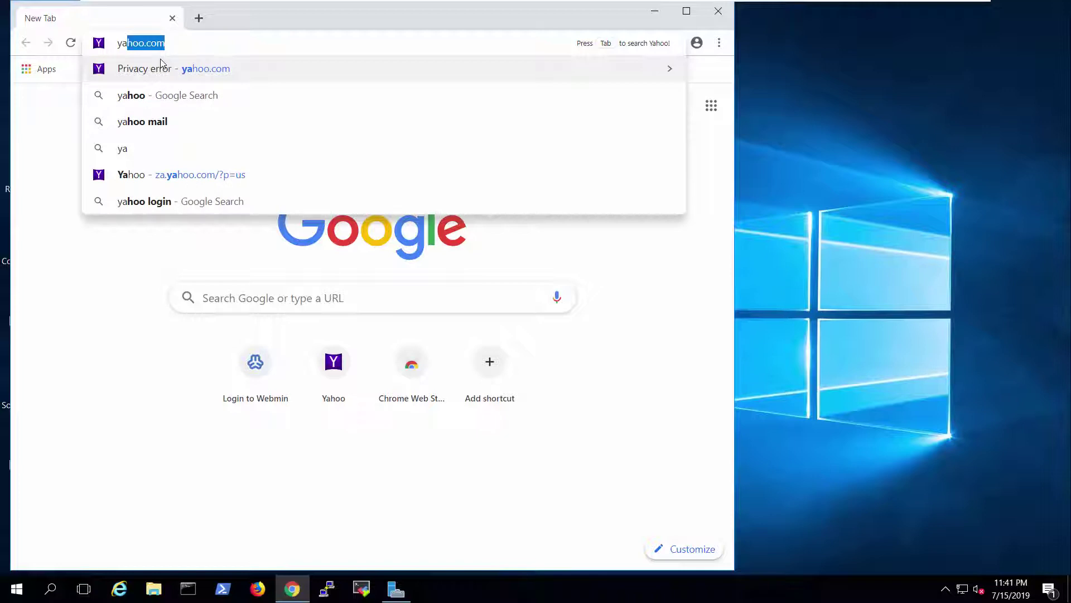
{"action": "type", "text": "hoo.com"}
{"action": "key", "text": "Return"}
- Display the Yahoo site's certificate details to check which authority issued it
{"action": "left_click_drag", "start_coordinate": [233, 11], "coordinate": [338, 20]}
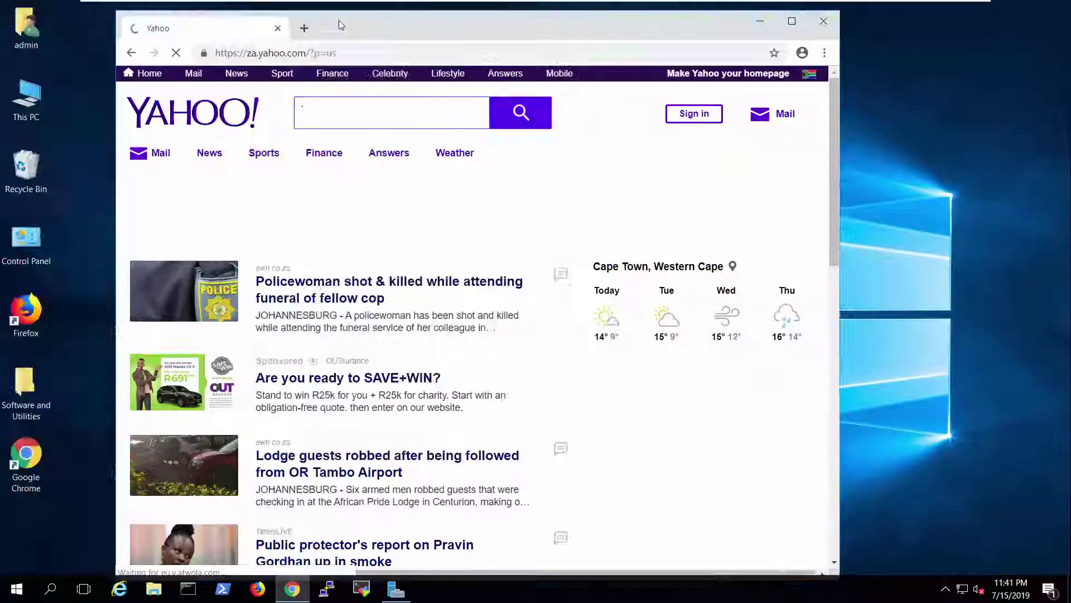
{"action": "left_click", "coordinate": [203, 52]}
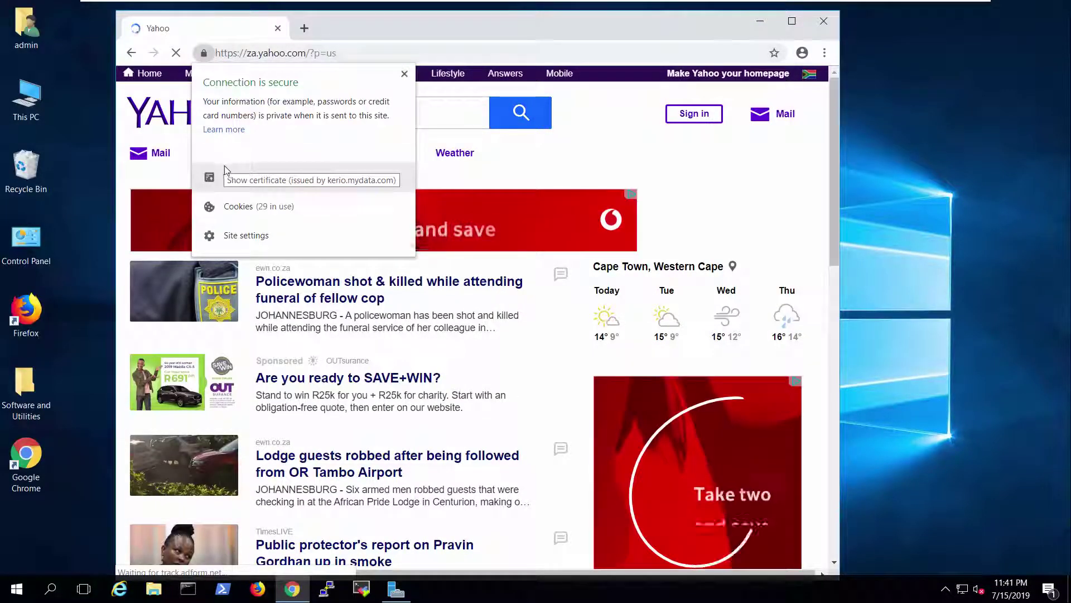
{"action": "left_click", "coordinate": [229, 176]}
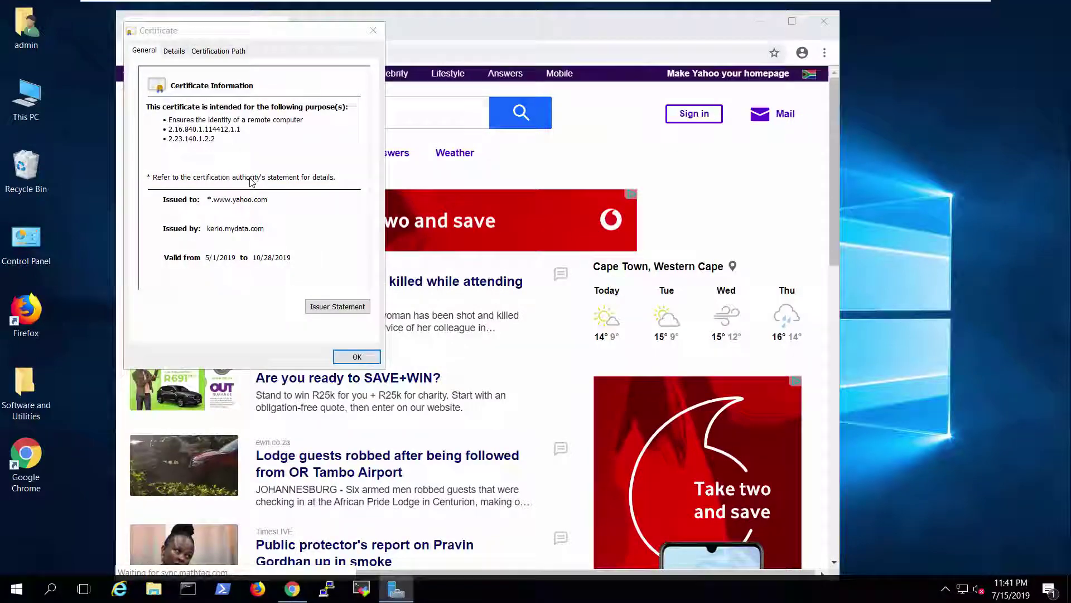